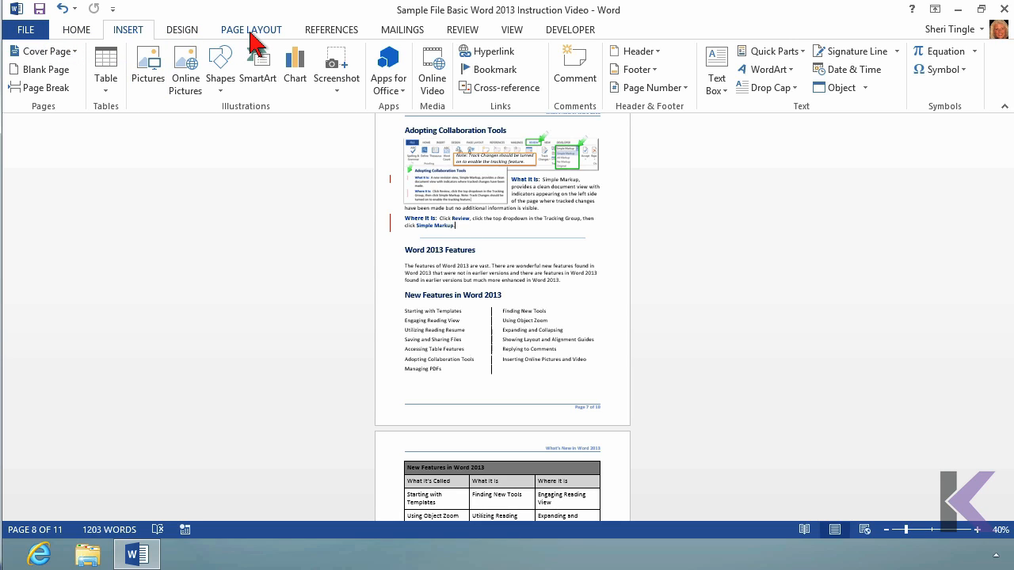
- Examine the paragraph settings for indents, spacing, and line and page breaks, leaving them unchanged
left_click(252, 32)
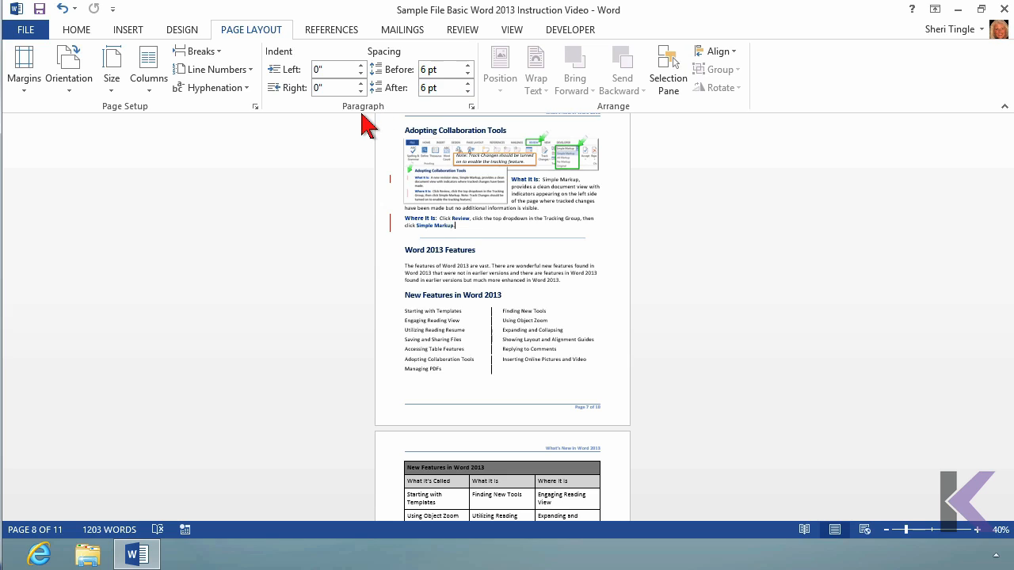
left_click(475, 111)
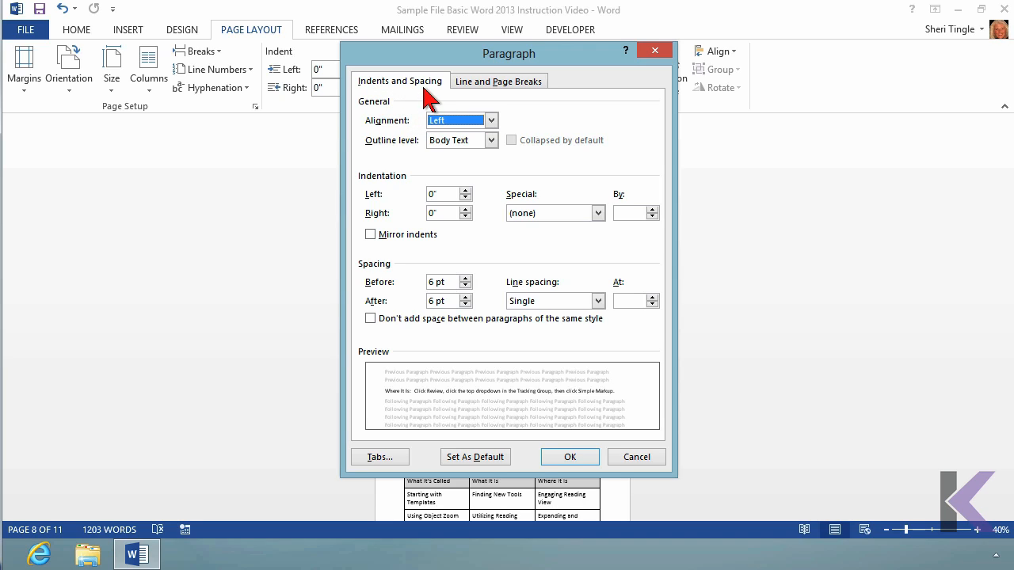
left_click(521, 84)
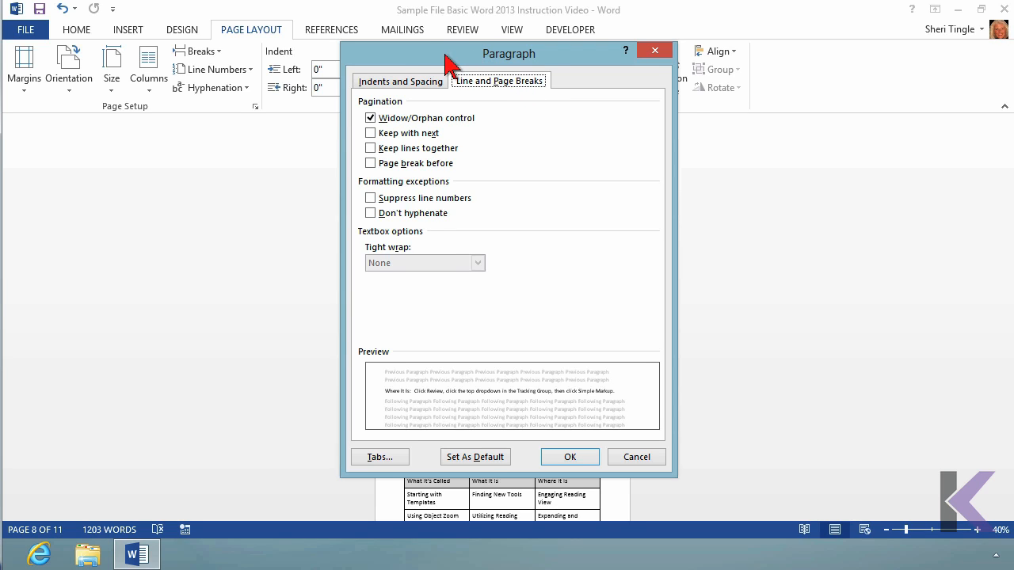
left_click_drag(448, 61, 589, 48)
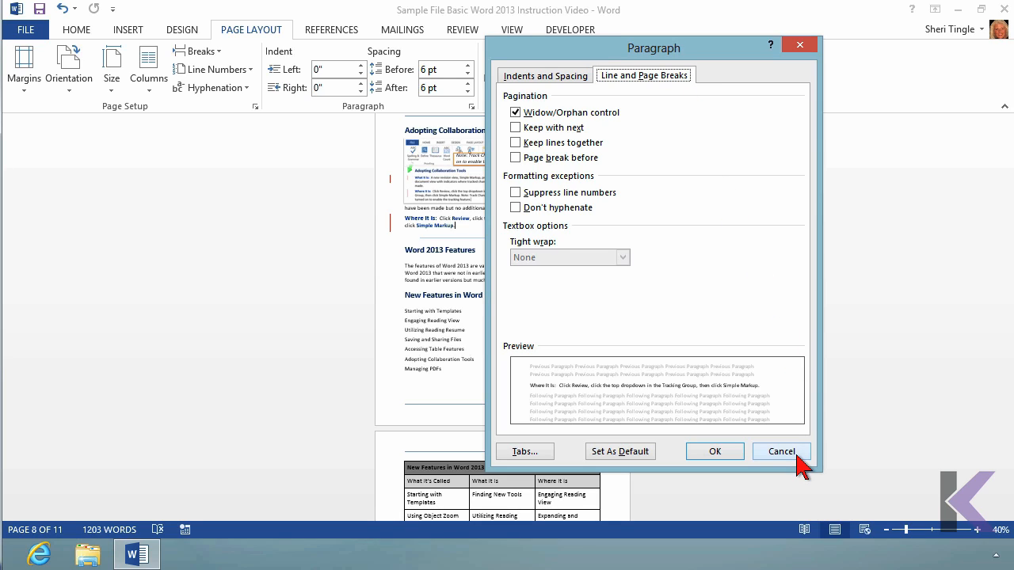
left_click(800, 46)
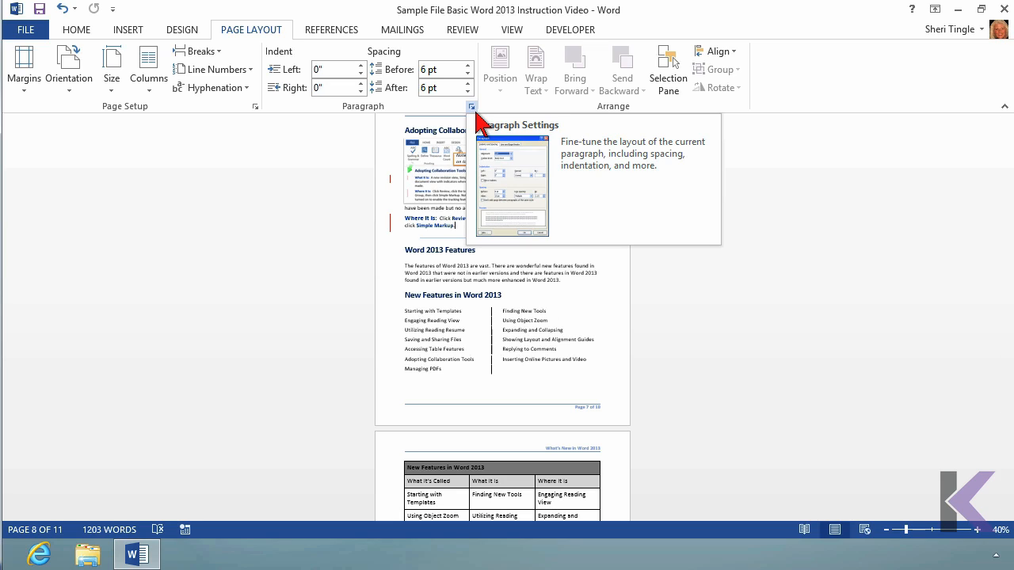
- Examine the referencing commands and the formatting tools for the smaller overlapping picture under Adopting Collaboration Tools
left_click(344, 38)
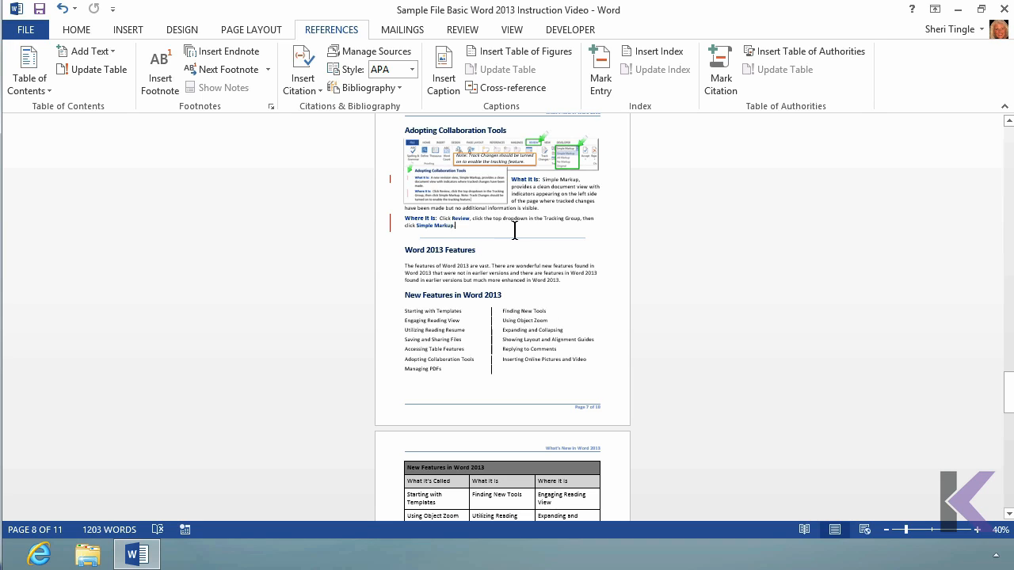
left_click(449, 174)
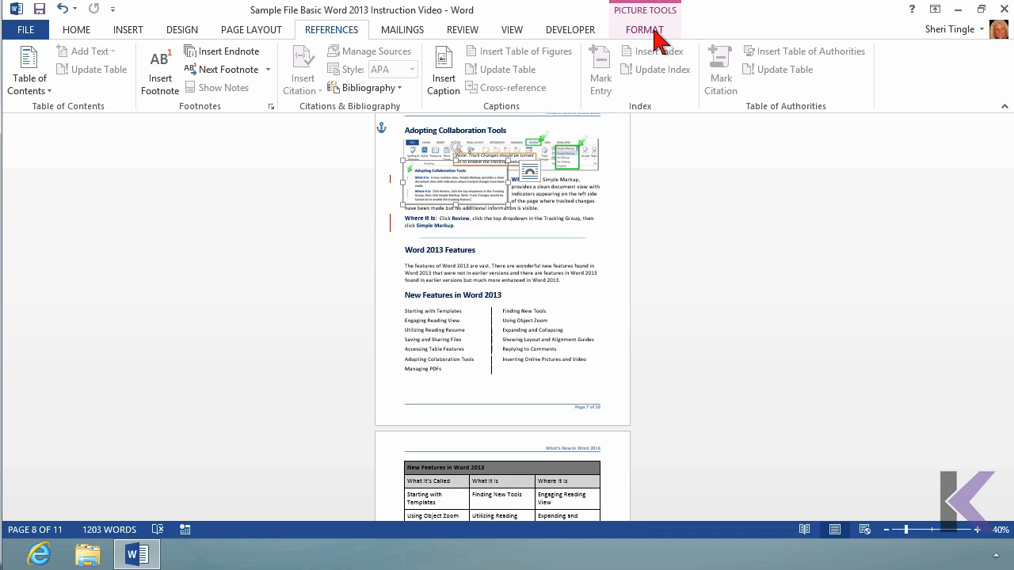
left_click(653, 33)
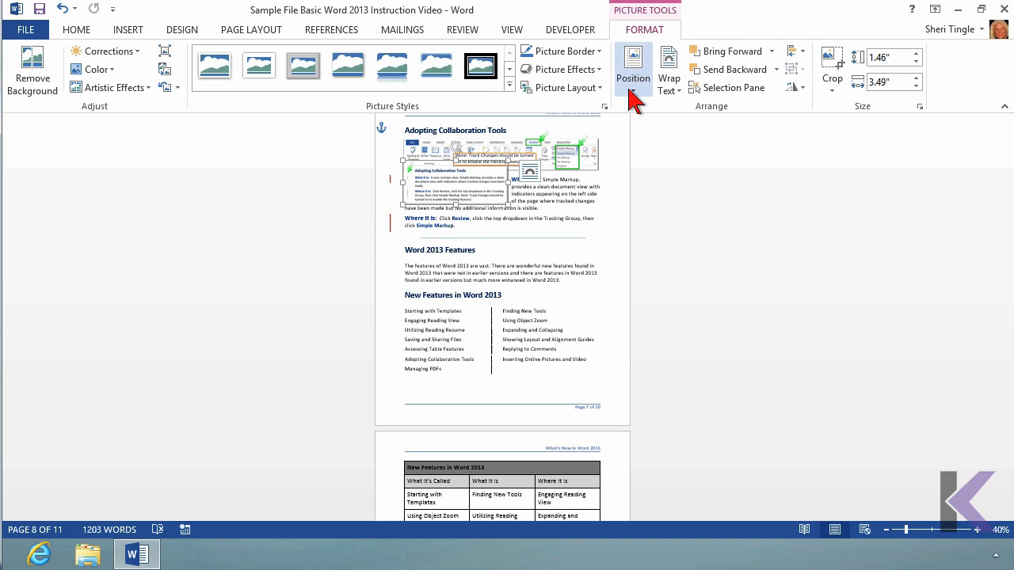
left_click(562, 232)
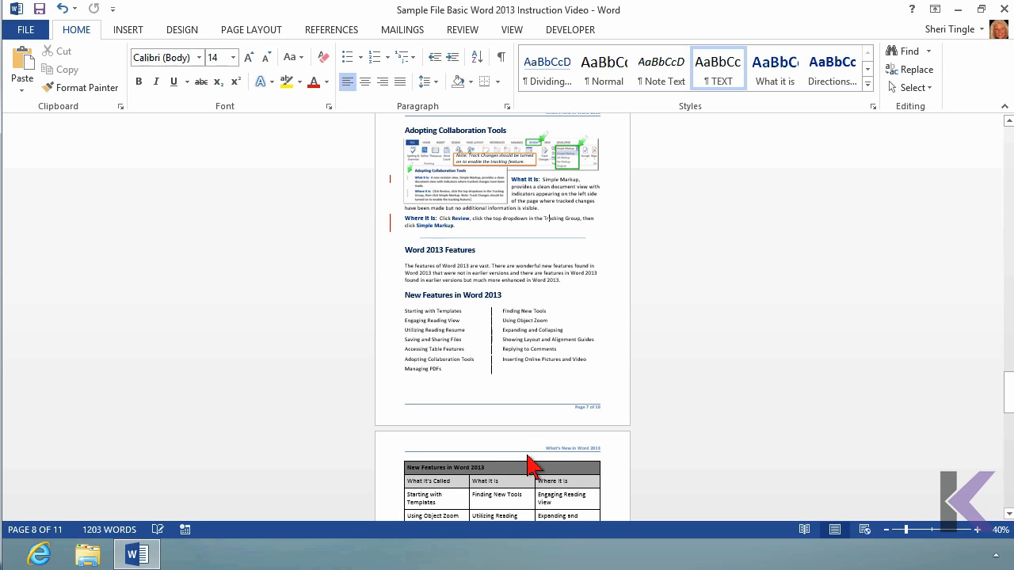
- Examine the design and layout tools available for the New Features in Word 2013 table
left_click(516, 507)
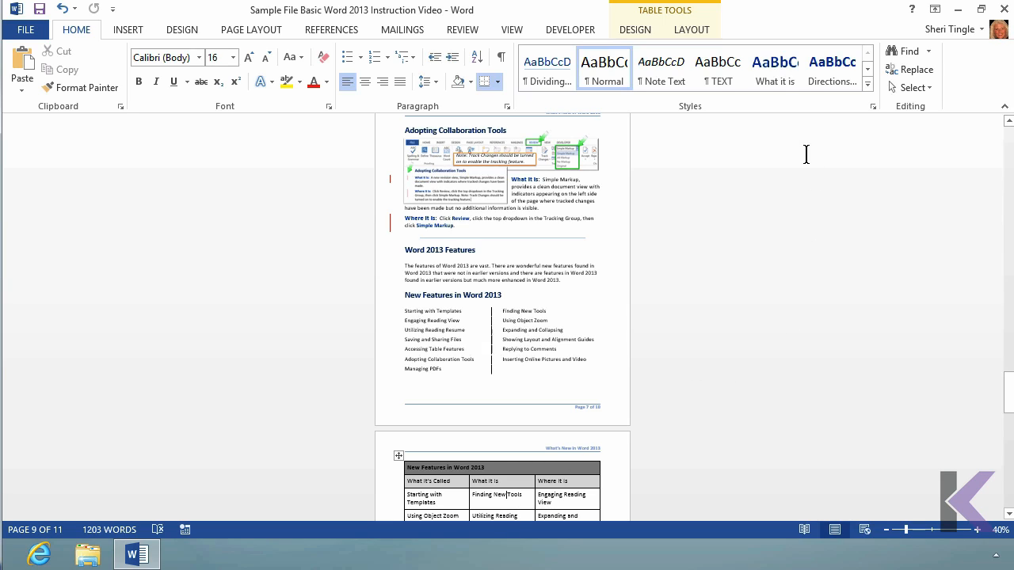
left_click(642, 31)
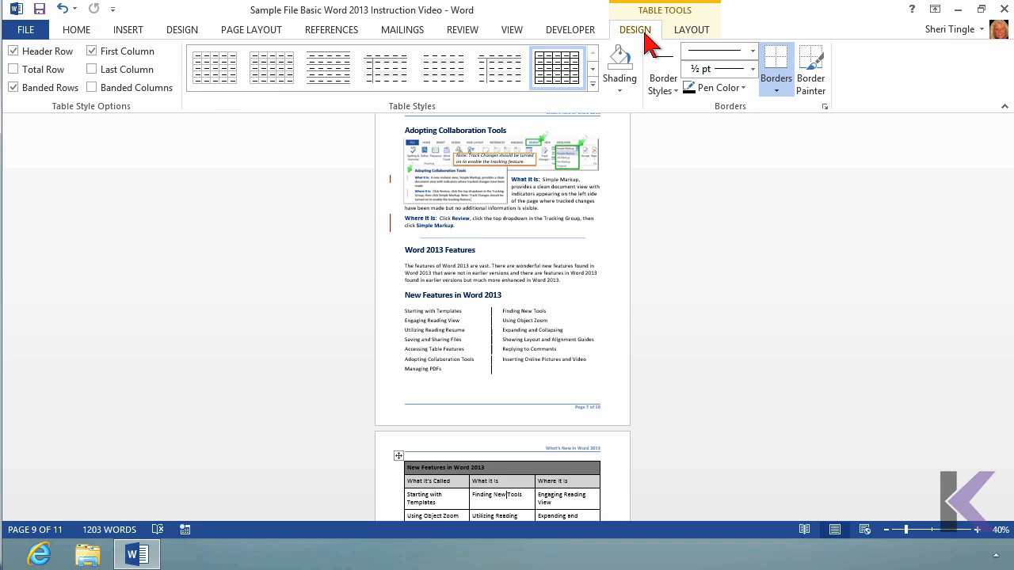
left_click(691, 31)
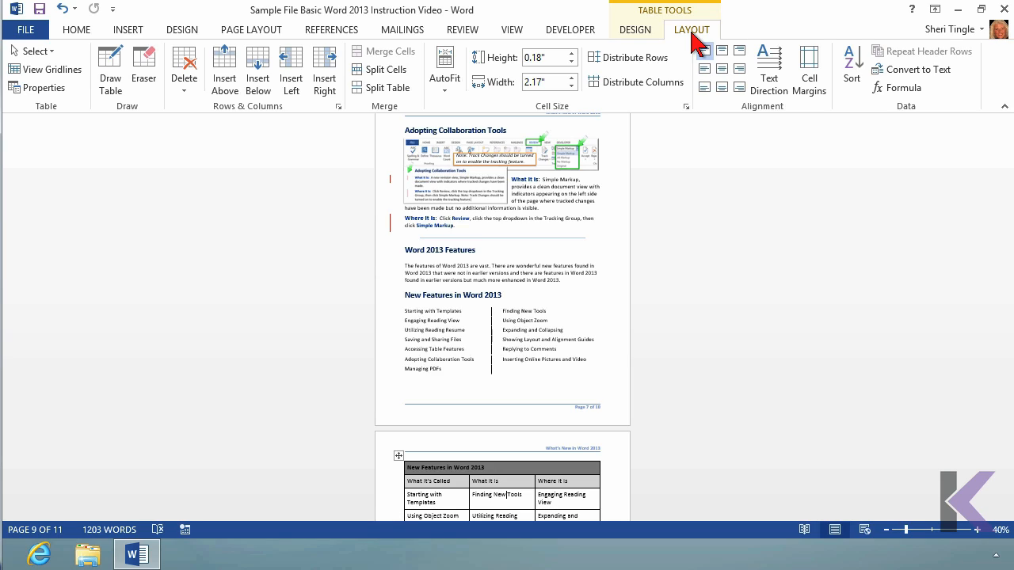
- Collapse the ribbon to its headings only, and temporarily reveal the Home commands before returning to the document
left_click(565, 31)
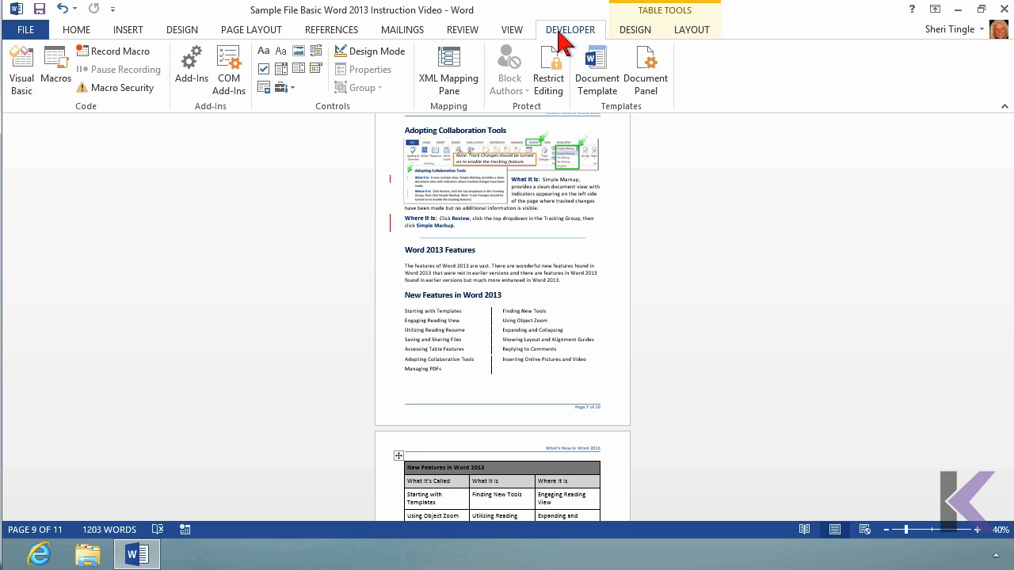
double_click(559, 35)
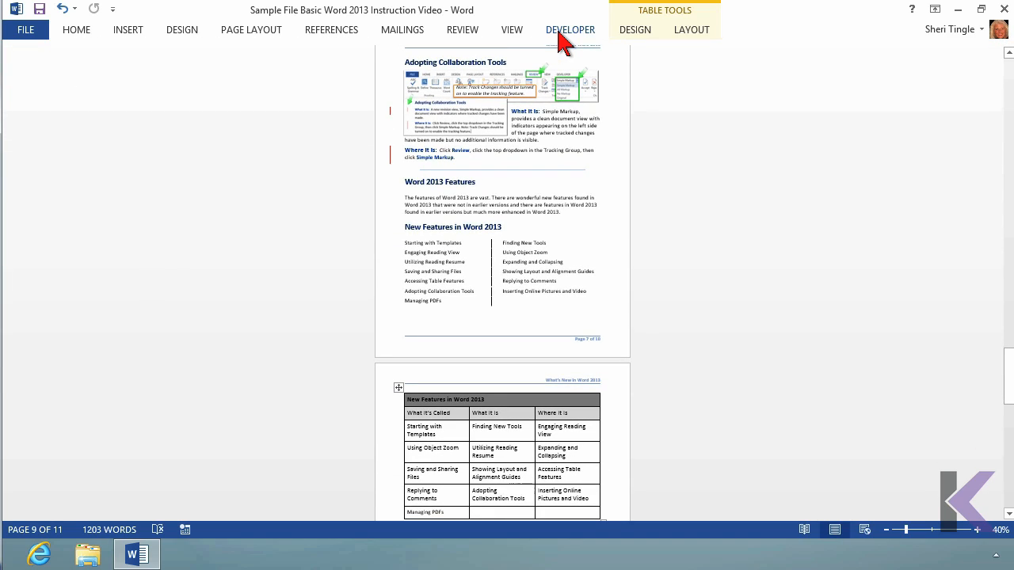
left_click(536, 283)
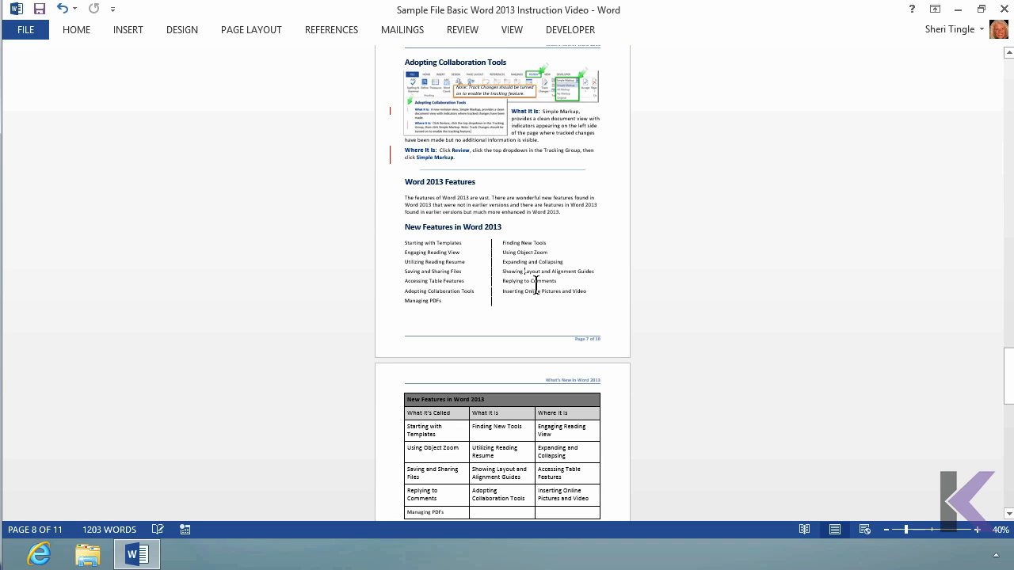
left_click(79, 32)
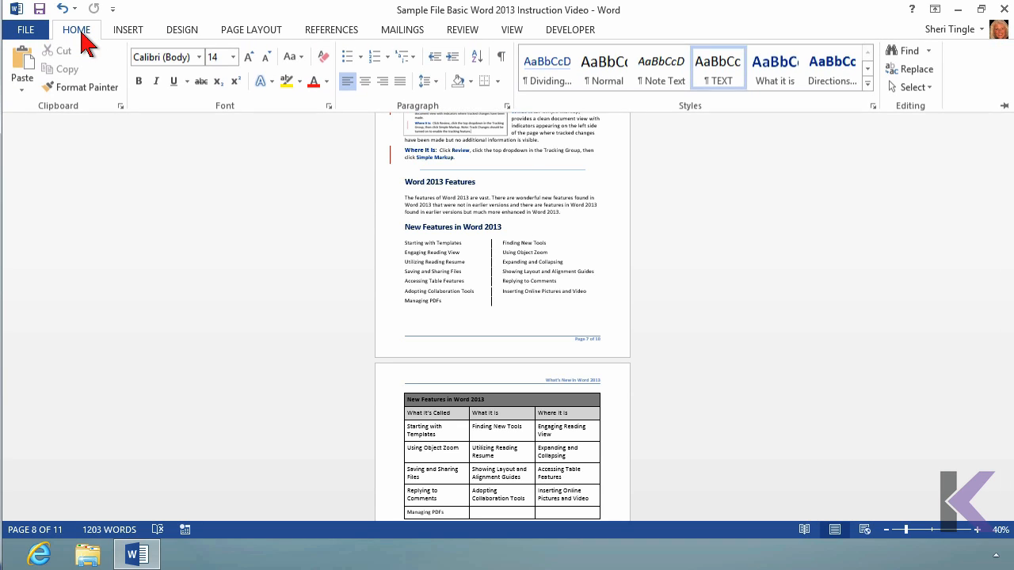
left_click(555, 212)
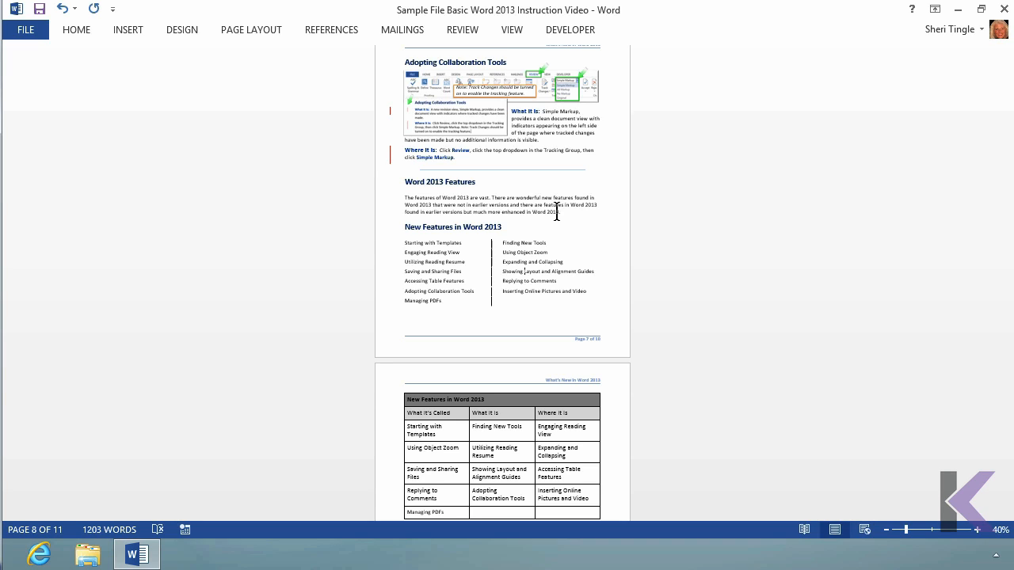
- Restore the permanently expanded ribbon with the Design commands showing, and return to the document text
left_click(188, 32)
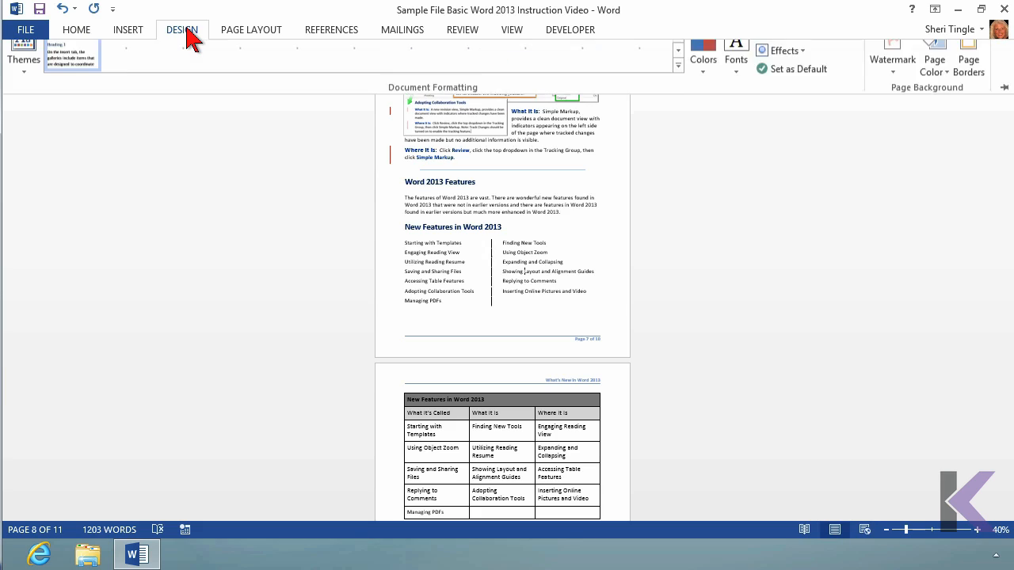
left_click(187, 32)
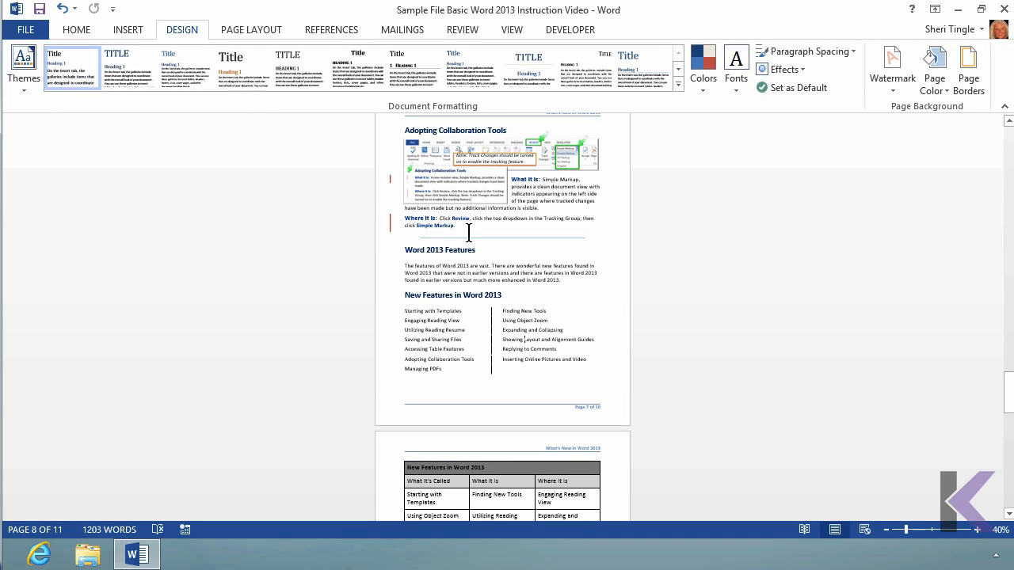
left_click(579, 219)
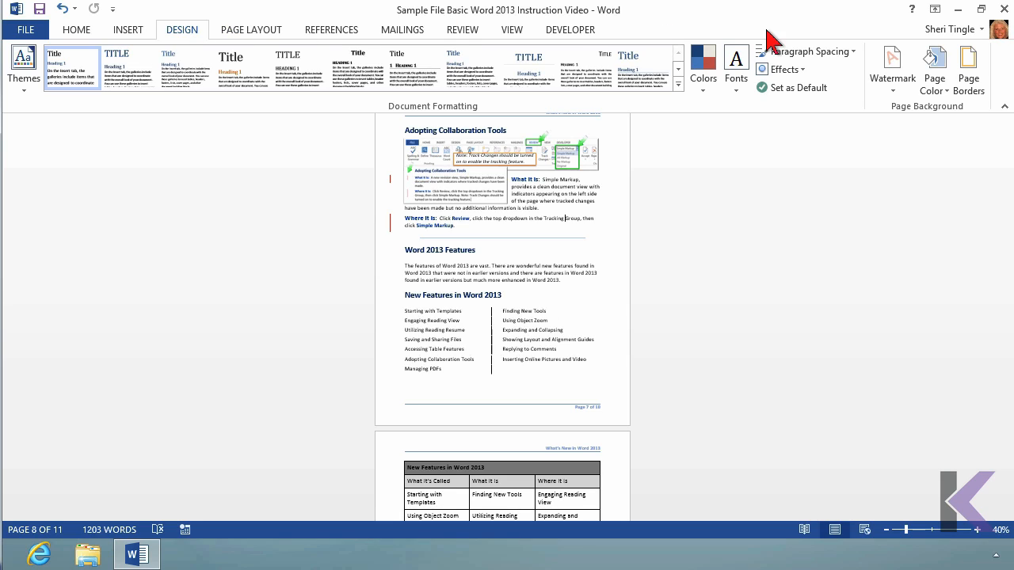
- Set the ribbon display to Auto-hide Ribbon and temporarily reveal the hidden ribbon
left_click(935, 9)
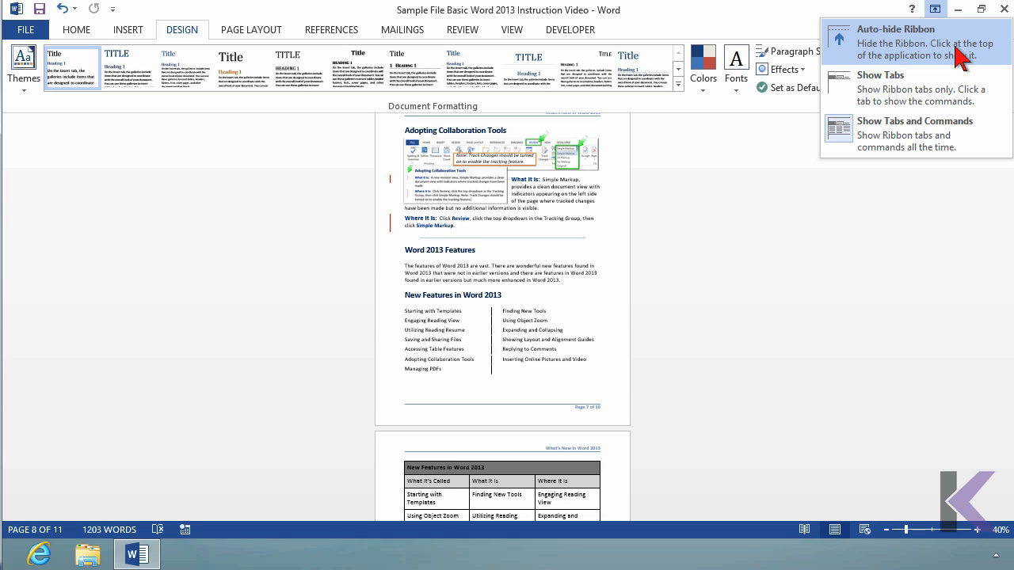
left_click(958, 57)
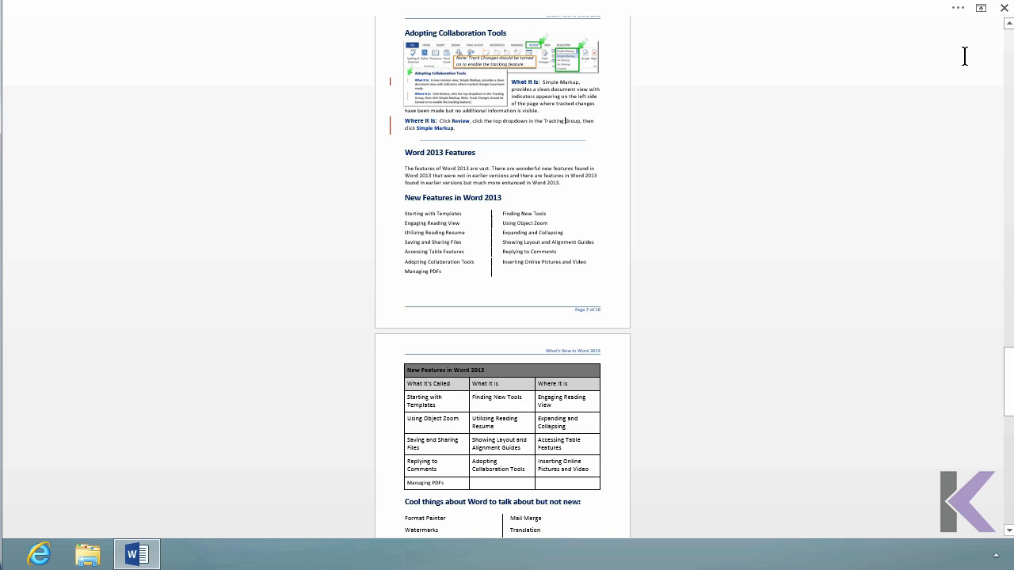
left_click(959, 9)
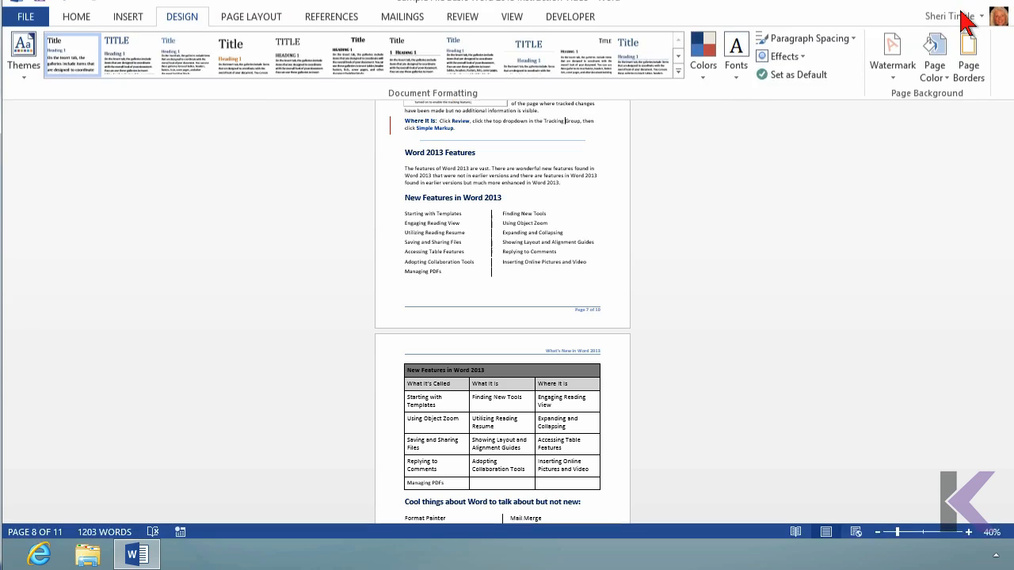
- Switch the ribbon display to Show Tabs, and restore it with Show Tabs and Commands
left_click(941, 14)
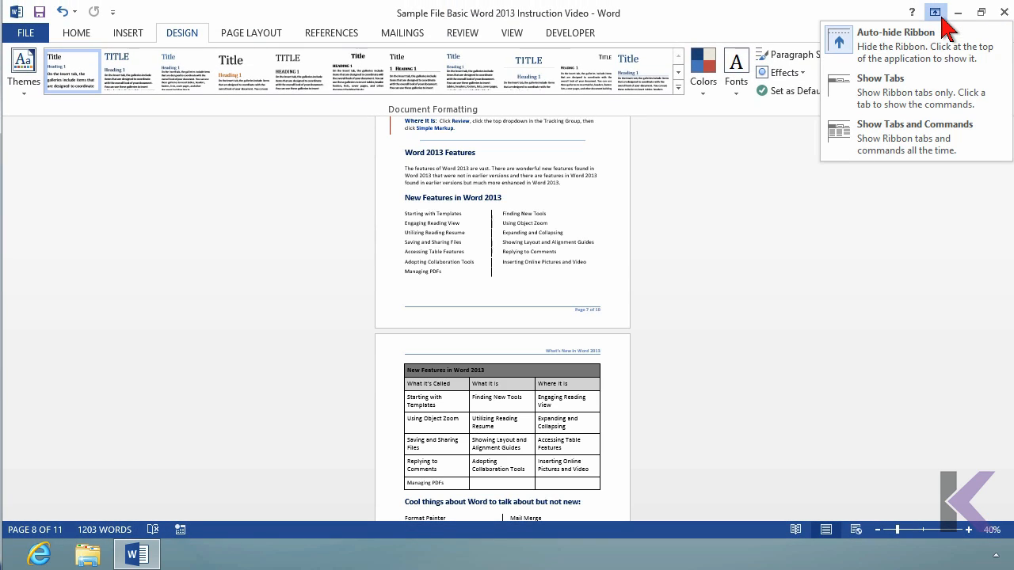
left_click(922, 97)
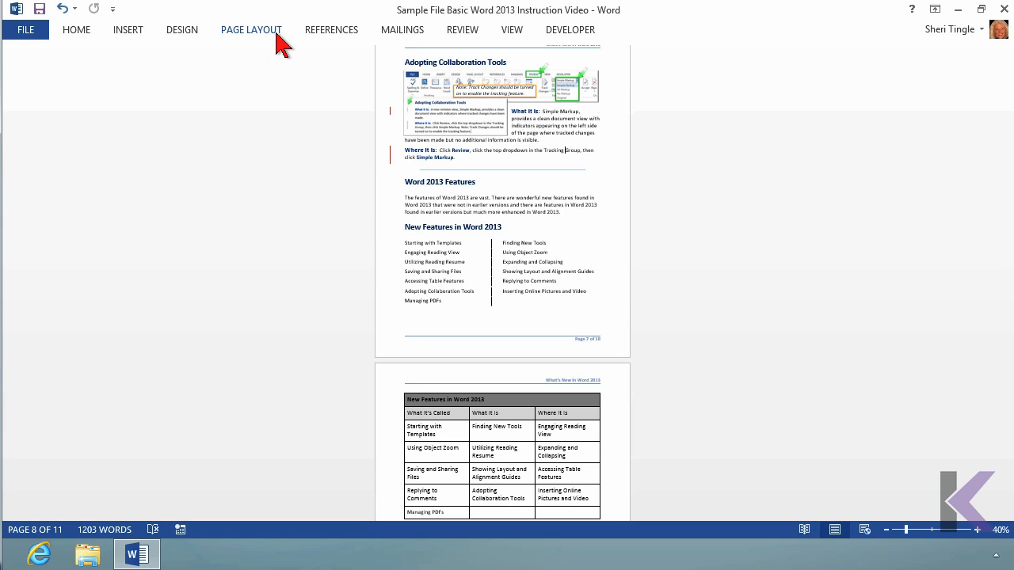
left_click(935, 9)
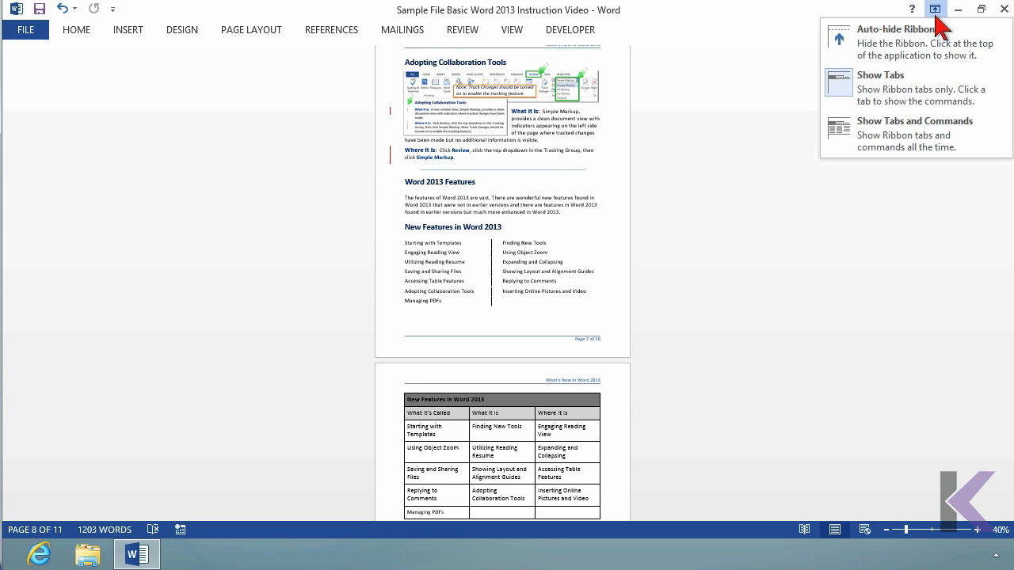
left_click(909, 135)
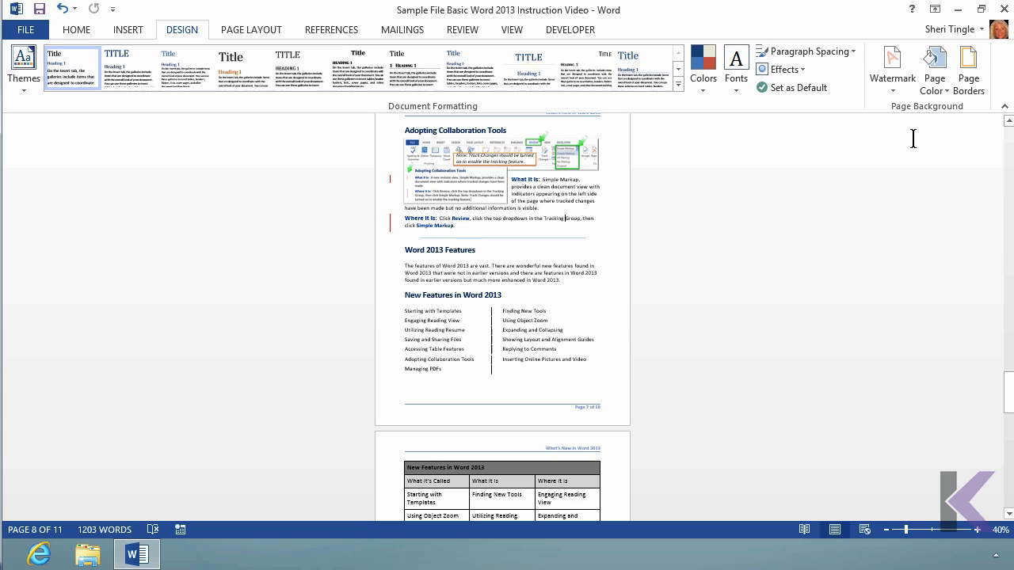
- Check the ribbon display options, and collapse and re-expand the ribbon directly from the Design heading
left_click(936, 9)
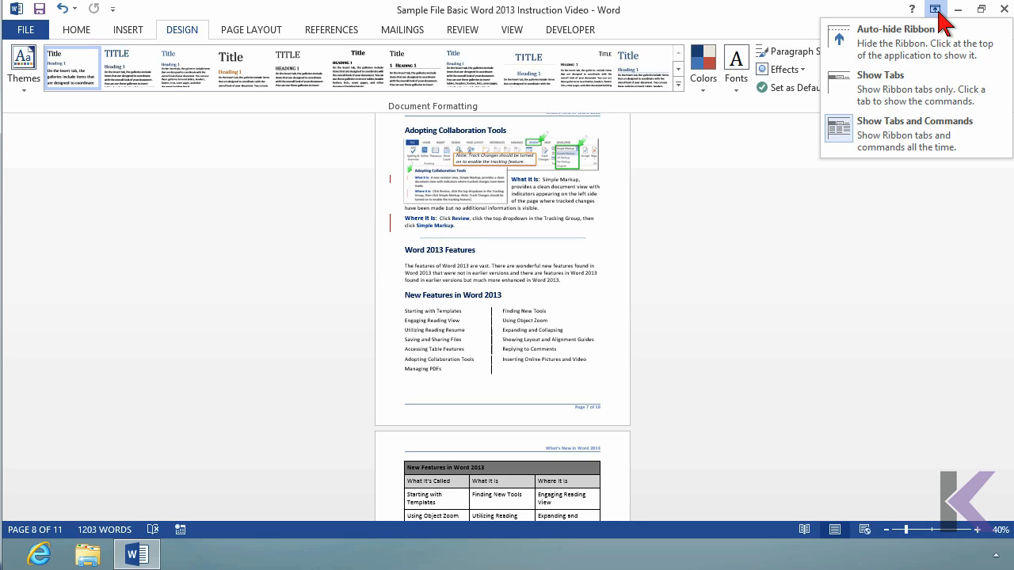
left_click(936, 10)
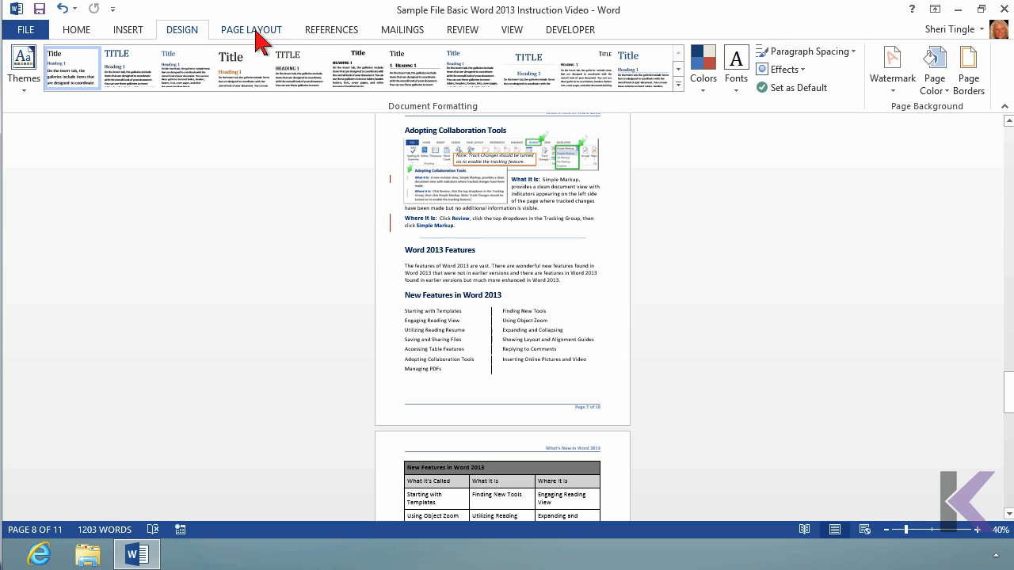
double_click(193, 32)
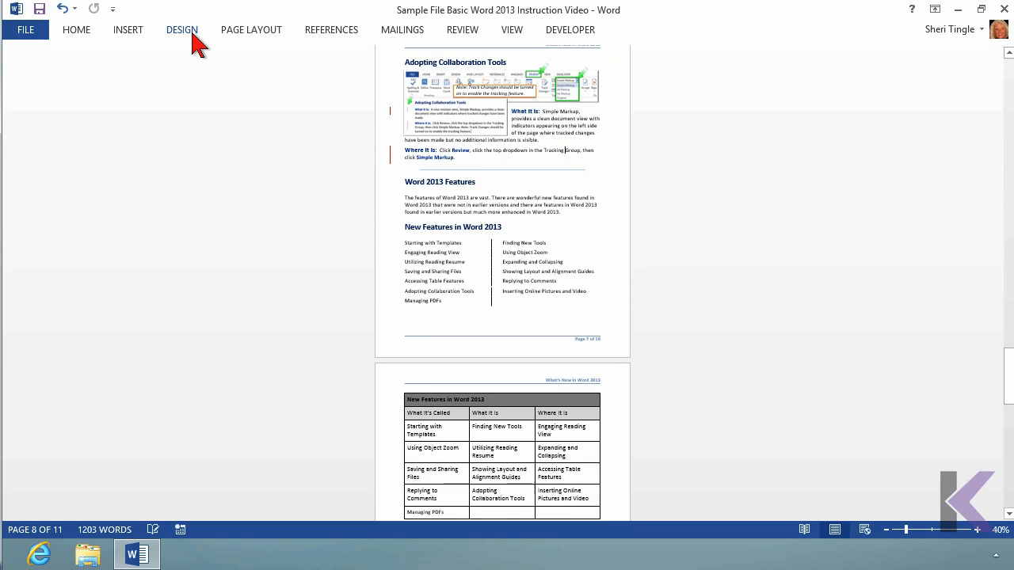
double_click(192, 36)
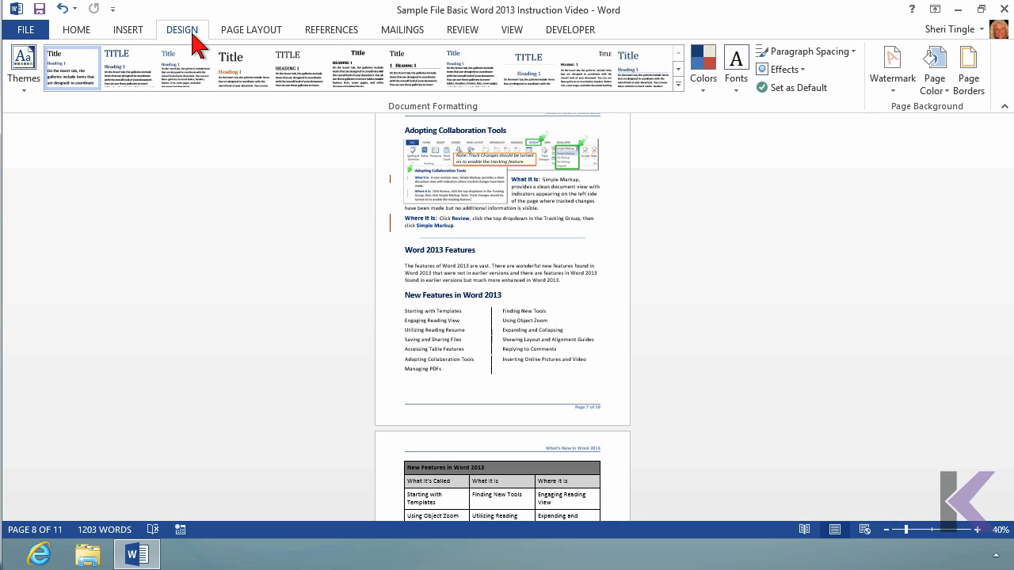
- Look through the document's information, the new-document templates, the Save As locations and the print settings
left_click(32, 33)
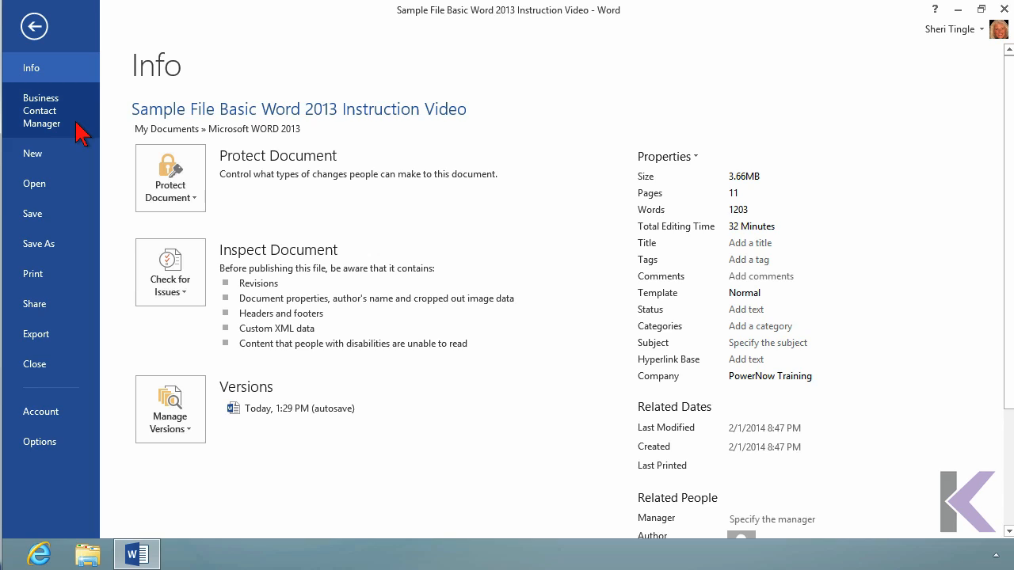
left_click(73, 158)
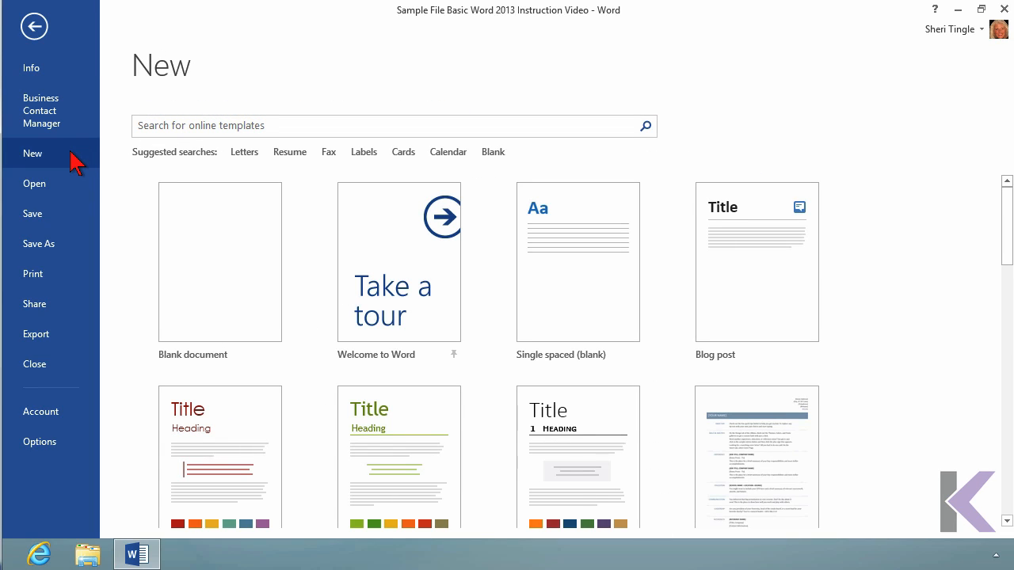
left_click(71, 258)
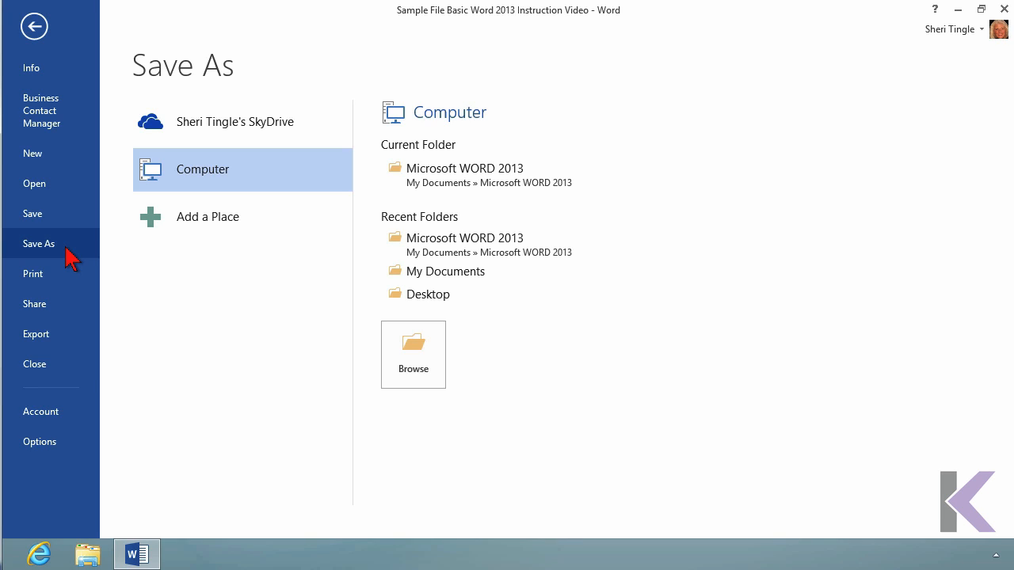
left_click(70, 289)
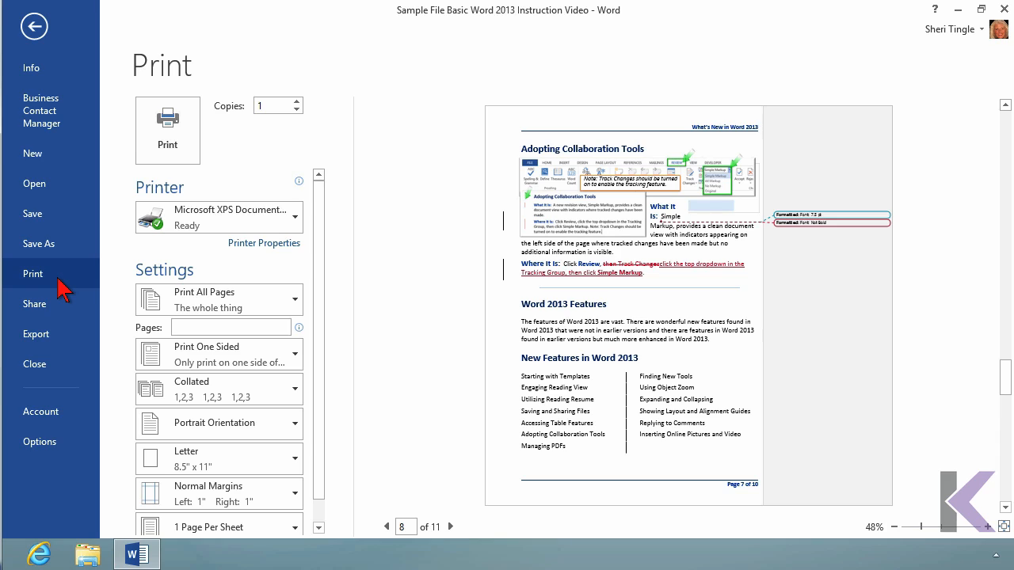
- Leave the print settings, view the account's user and product information, and return to the document
key("Escape")
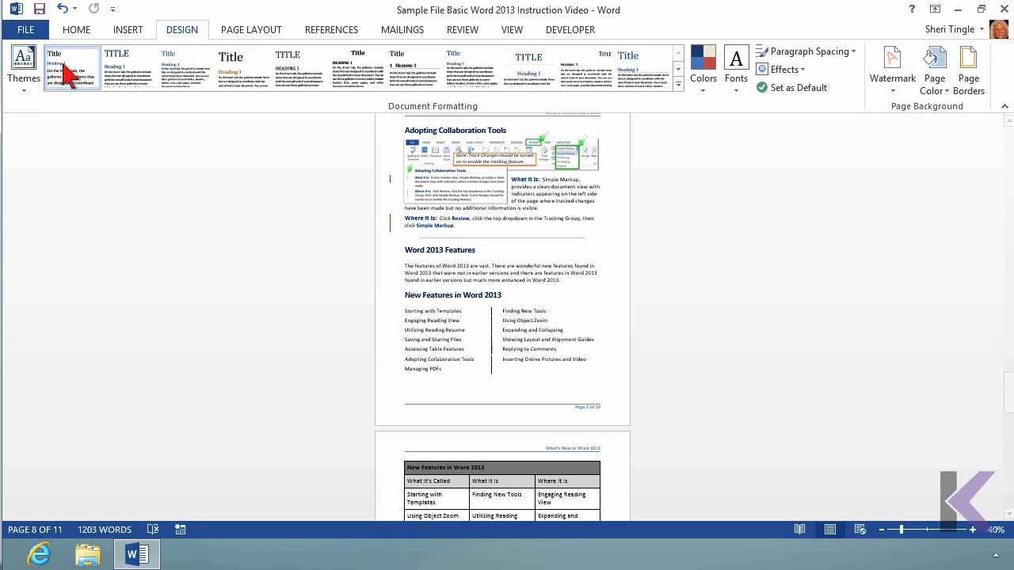
left_click(26, 32)
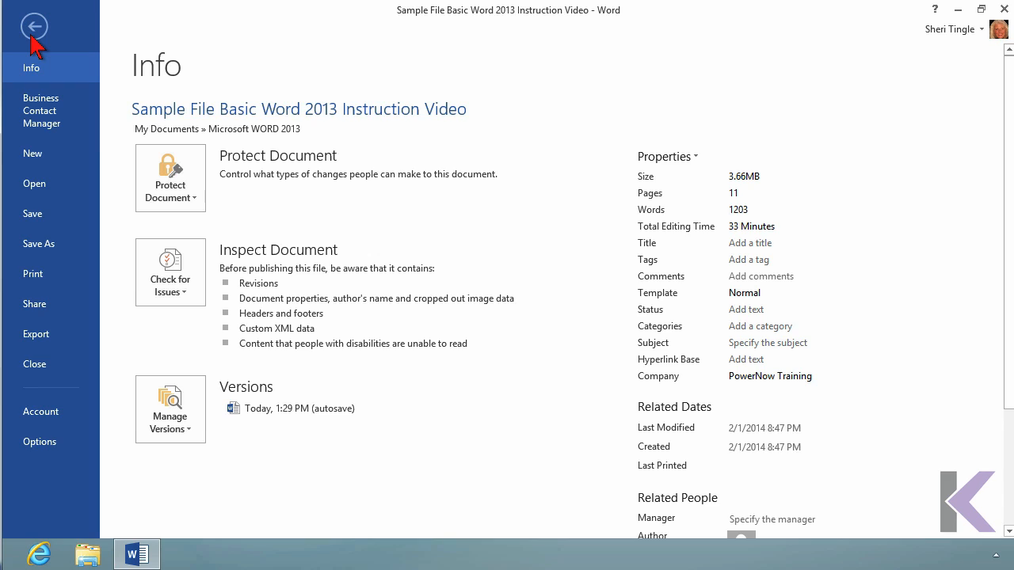
left_click(52, 412)
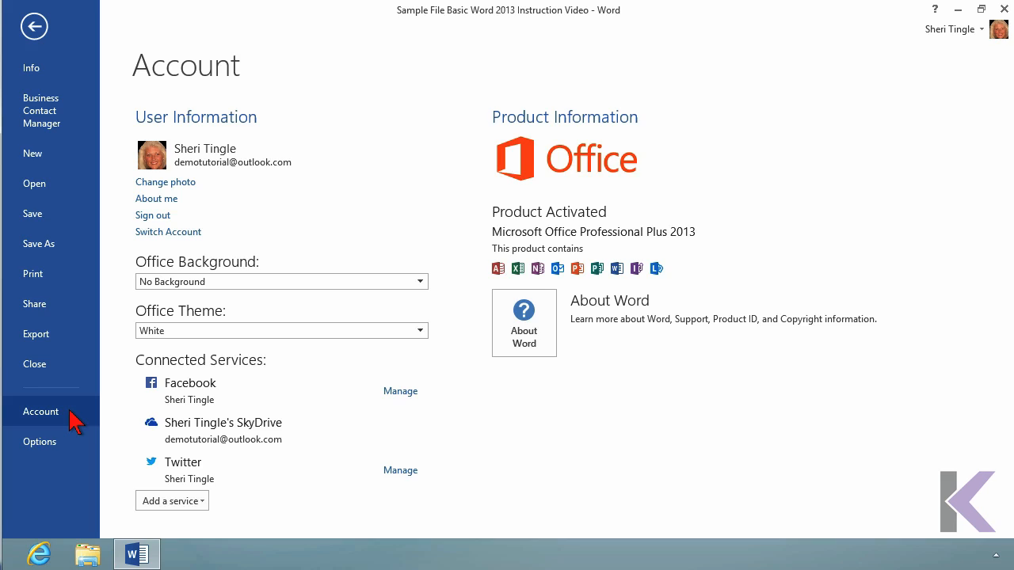
left_click(34, 27)
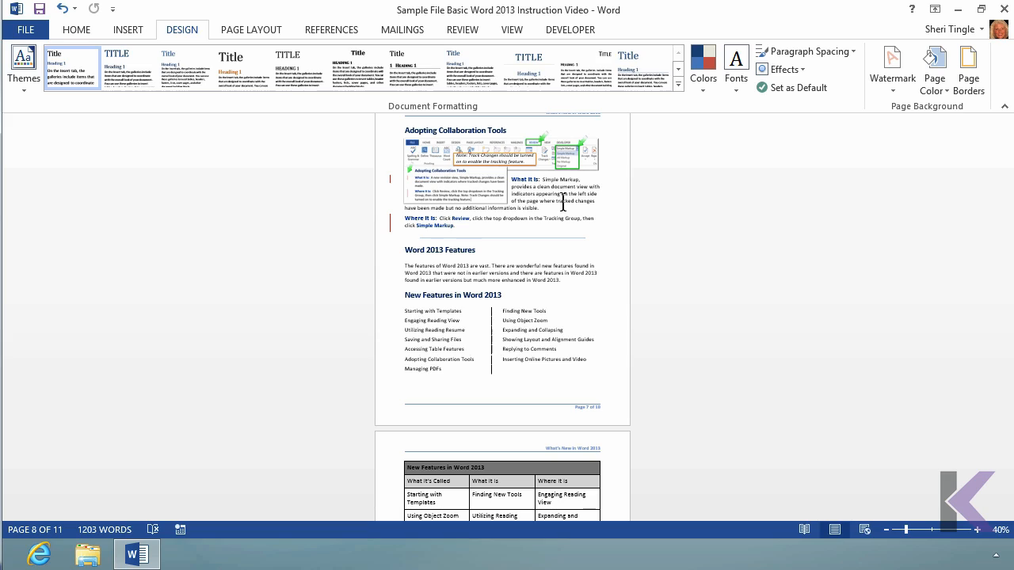
- Show the Home formatting commands and reopen the document's information page
left_click(76, 32)
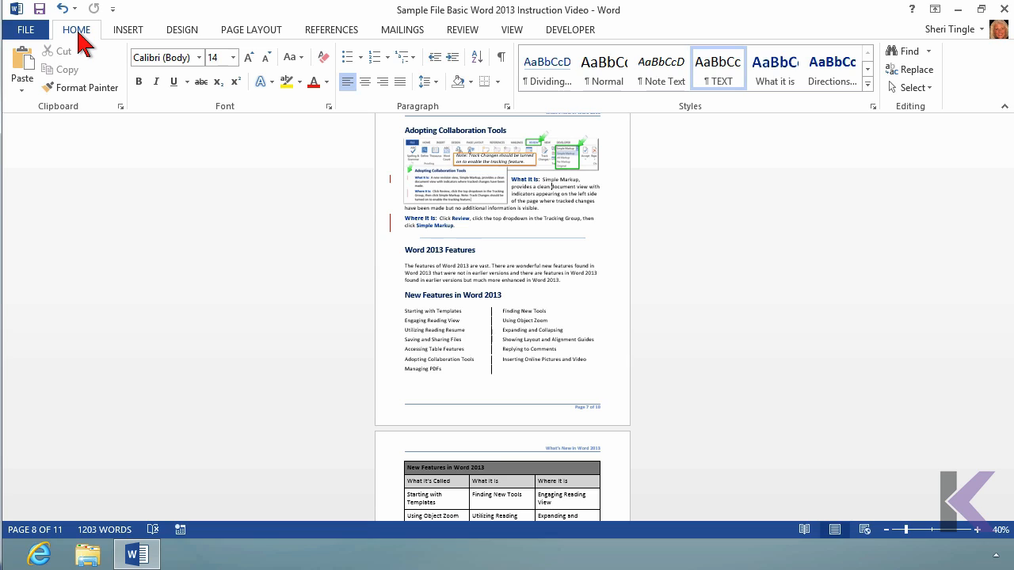
left_click(29, 30)
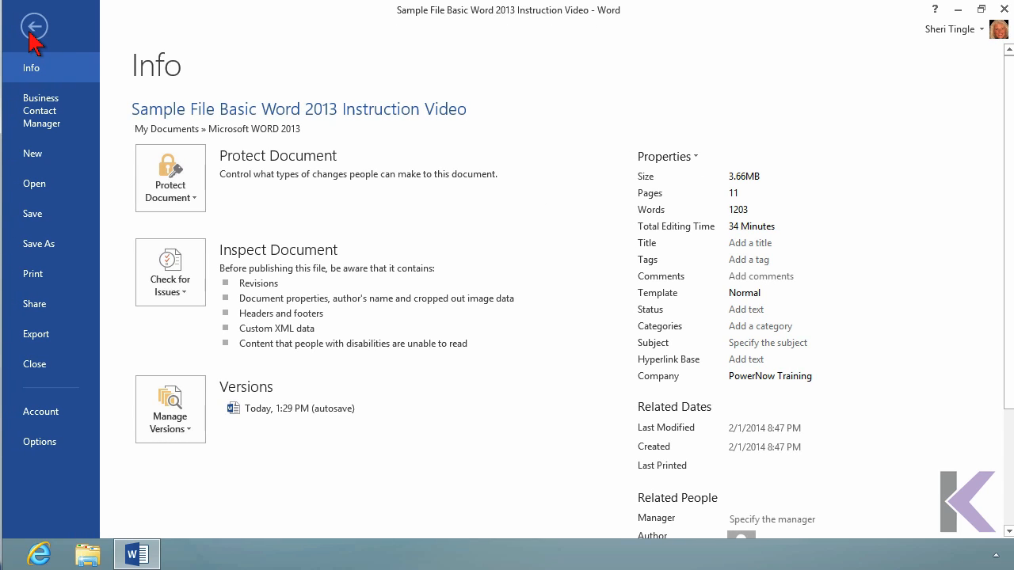